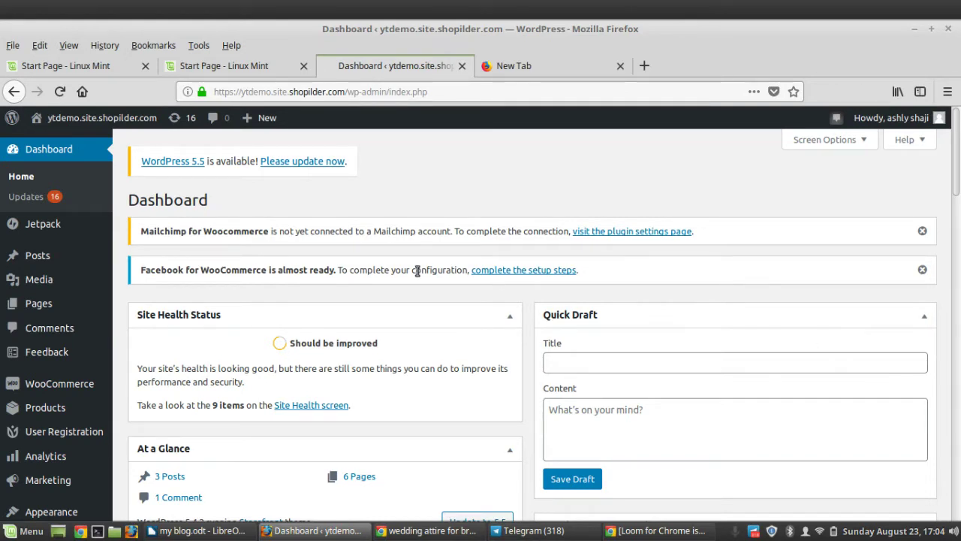
Step: Start a new WooCommerce product and name it "Wedding Attire"
mouse_move(64, 412)
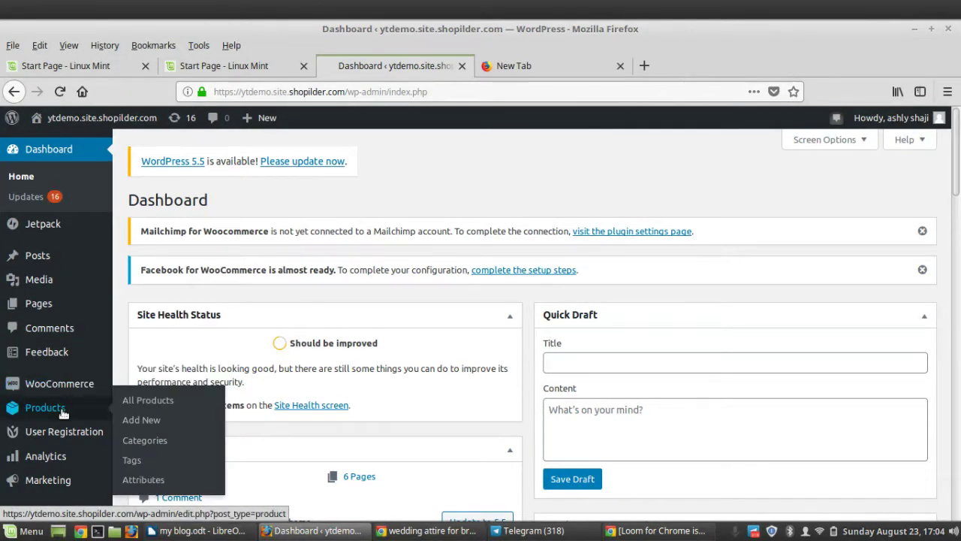
click(157, 427)
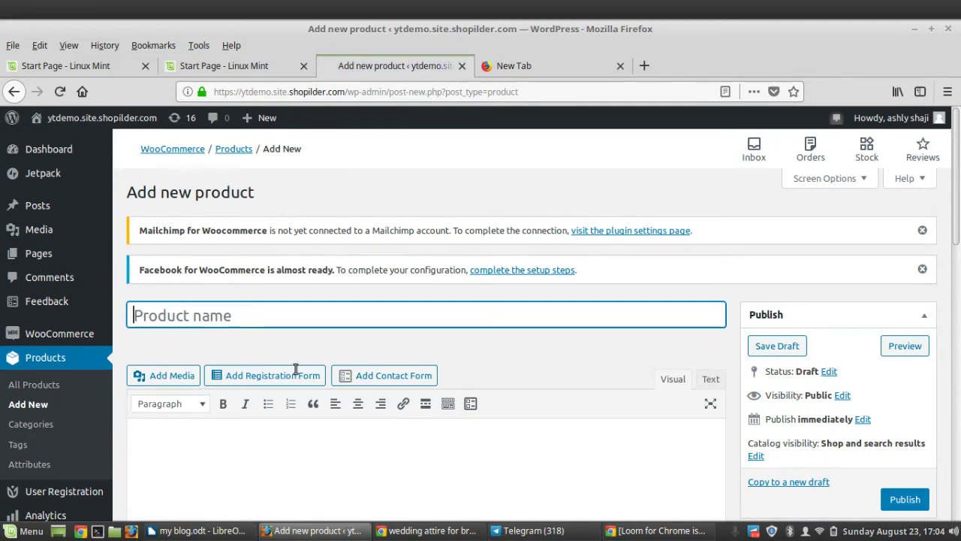
drag(956, 222, 959, 171)
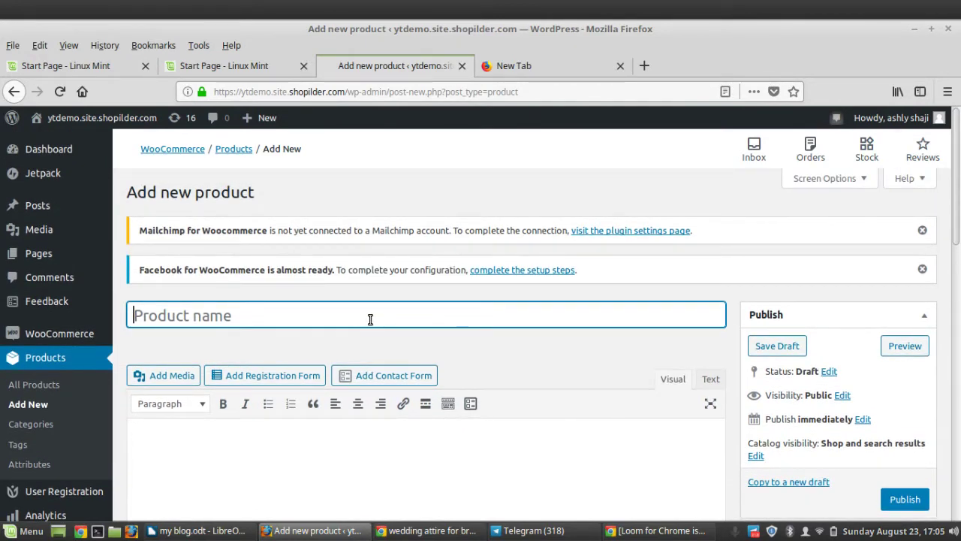
text(Wedd)
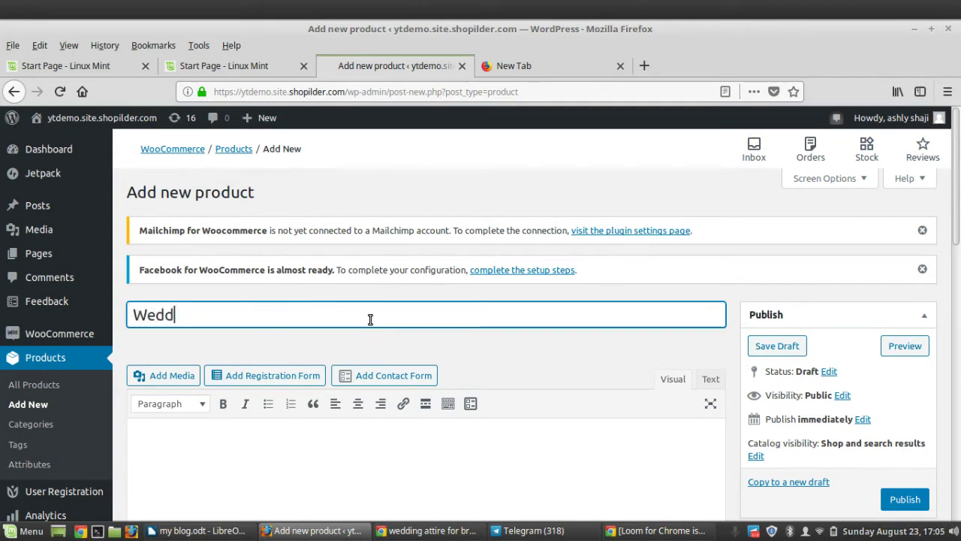
text(ing A)
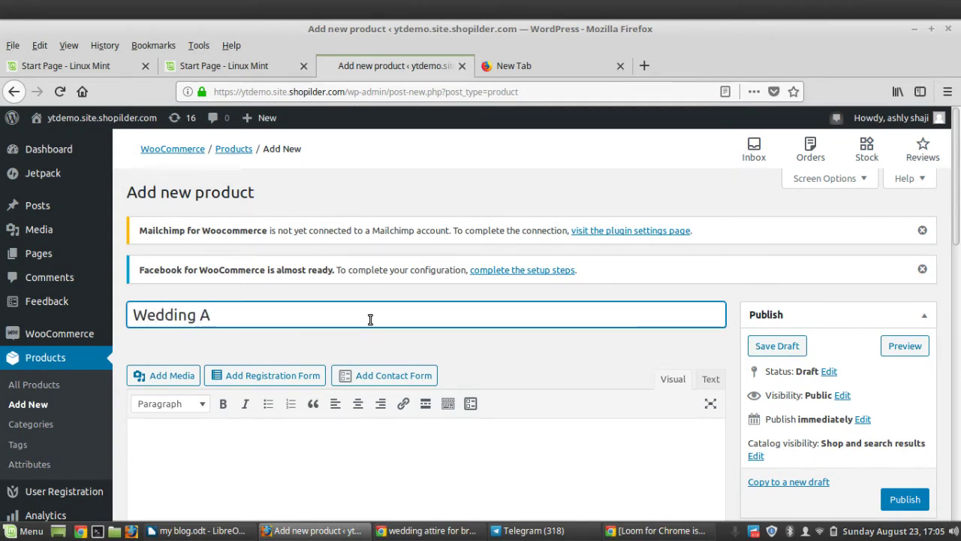
text(ttire)
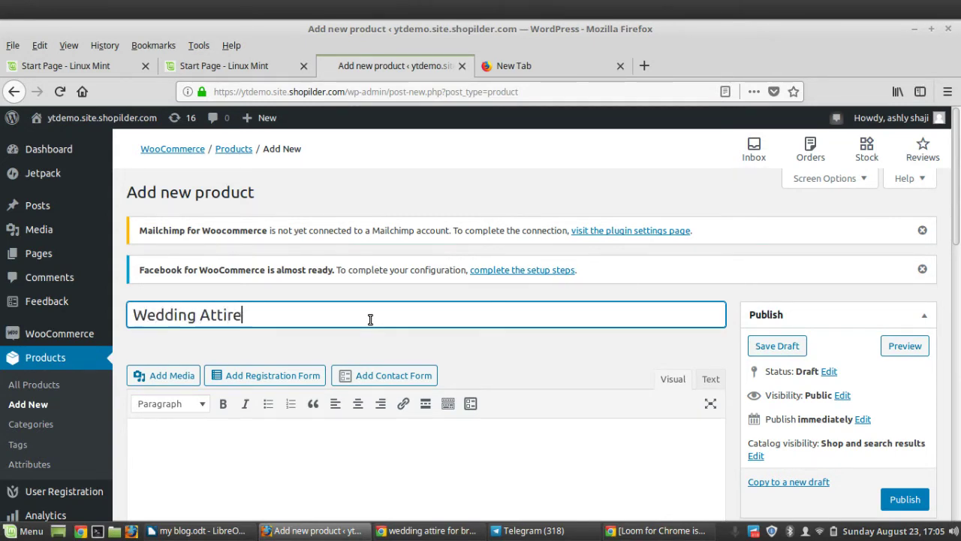
Step: Fill the main product description with the placeholder paragraph beginning "Dummy text is text that is used in the publishing industry"
scroll(959, 223, down, 4)
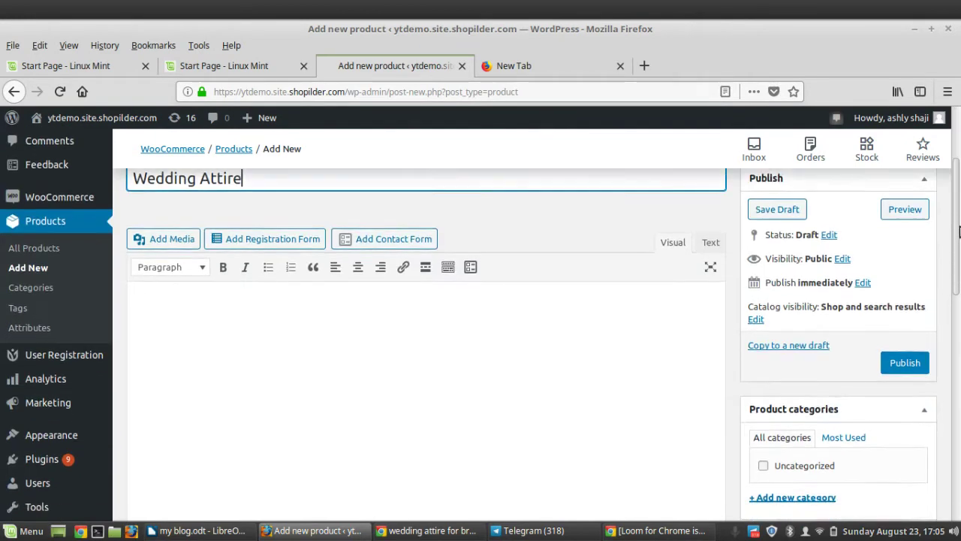
click(480, 324)
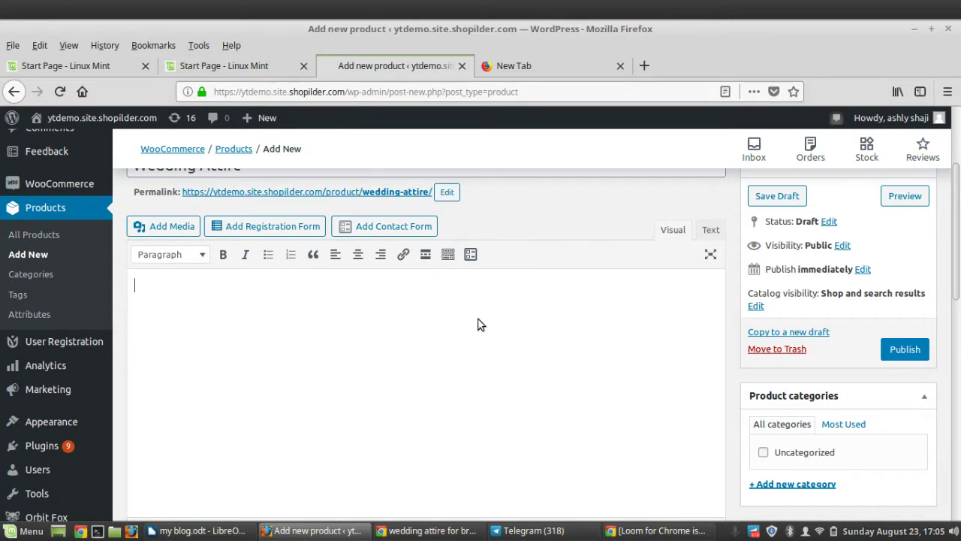
text(Dummy textistextthat is used in the publishing industry or by web designers to occupy the space which will later be filled with 'real' content. This is required when, for example, the finaltextis not yet available.Dummy textis also known as 'filltext'.)
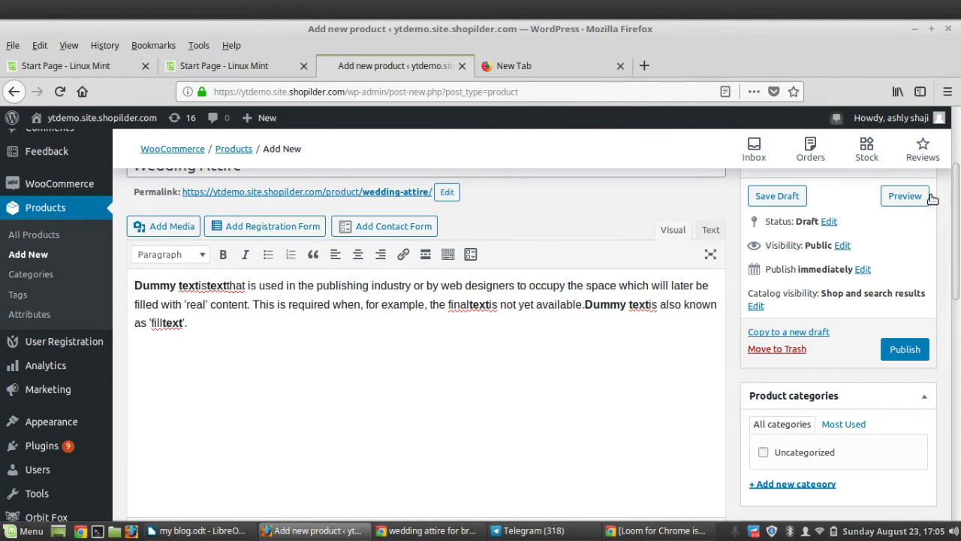
Step: Enter "wedding dress is awesome." as the product short description
drag(956, 225, 959, 449)
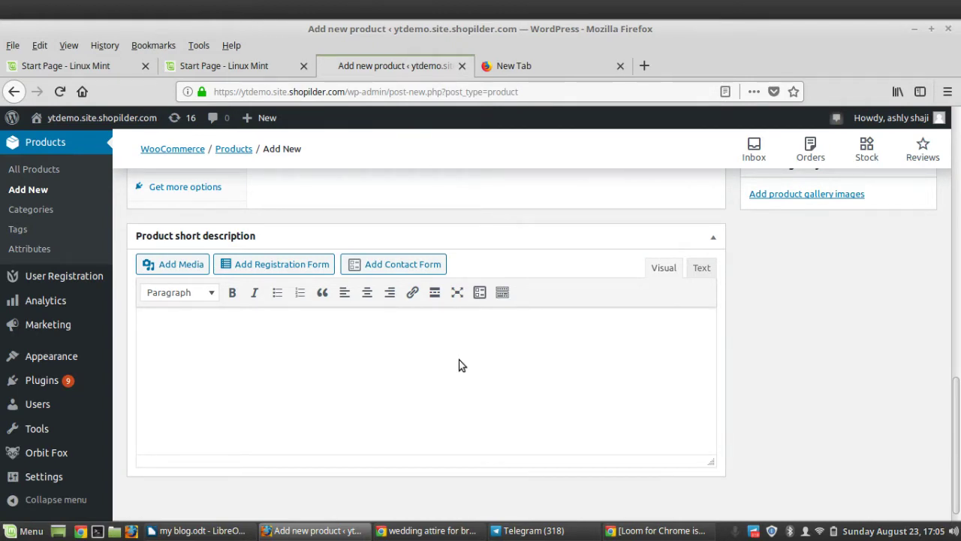
click(390, 336)
text(wedding dress iss a)
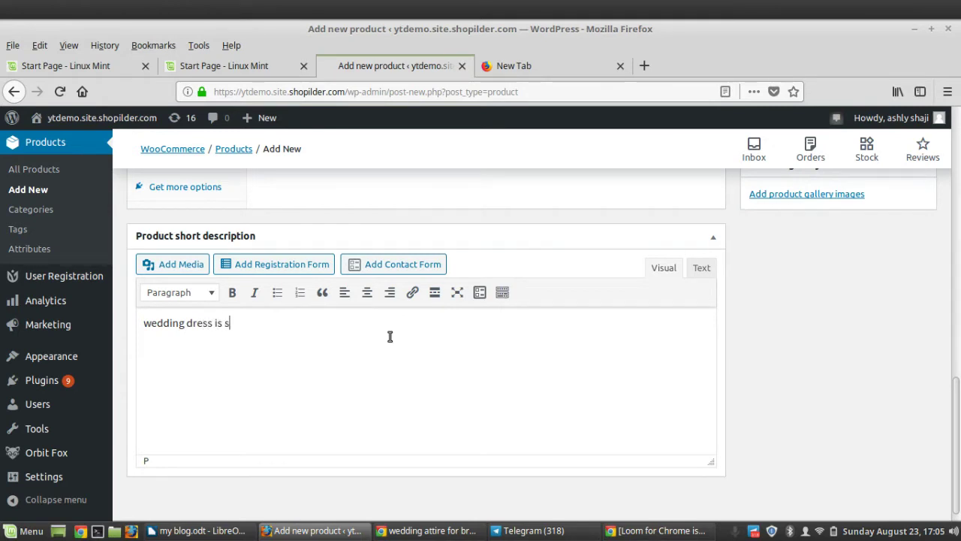
key(BackSpace)
text(awesome.)
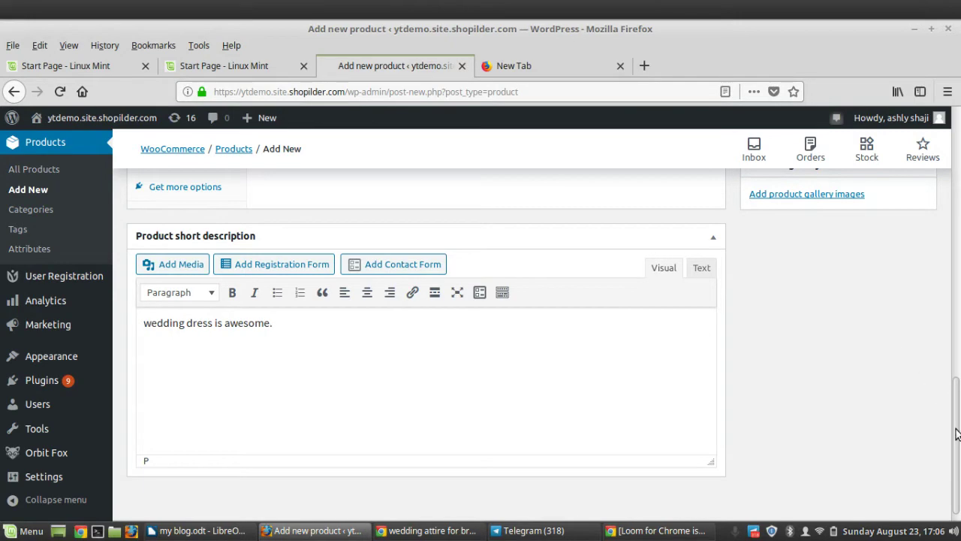
Step: Review the product types and the Virtual and Downloadable options in the product data, choosing Simple product
scroll(959, 396, up, 2)
drag(958, 397, 958, 324)
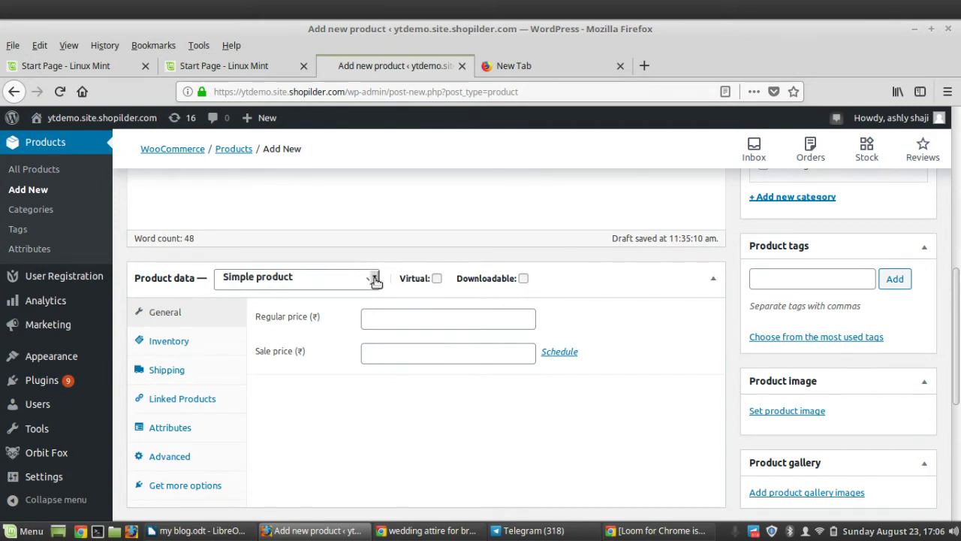
click(373, 278)
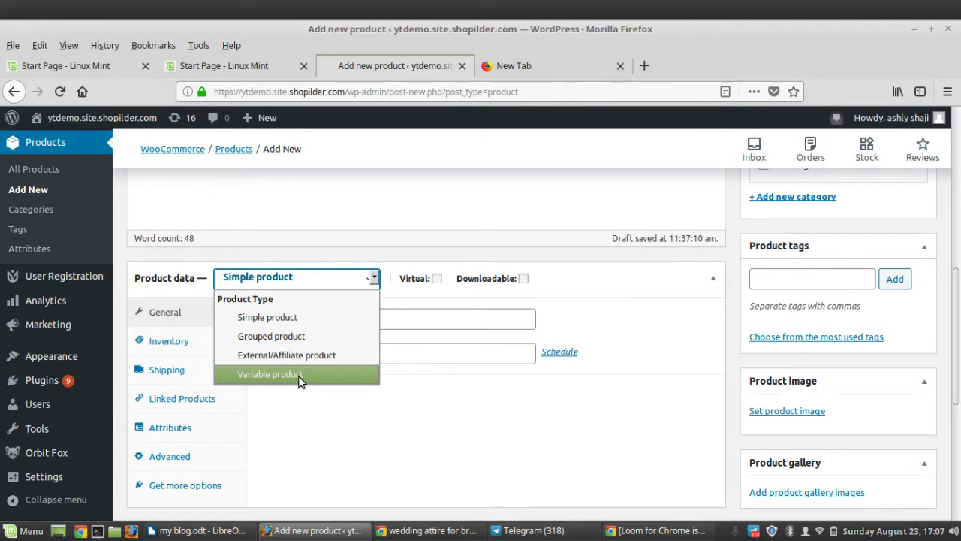
click(450, 410)
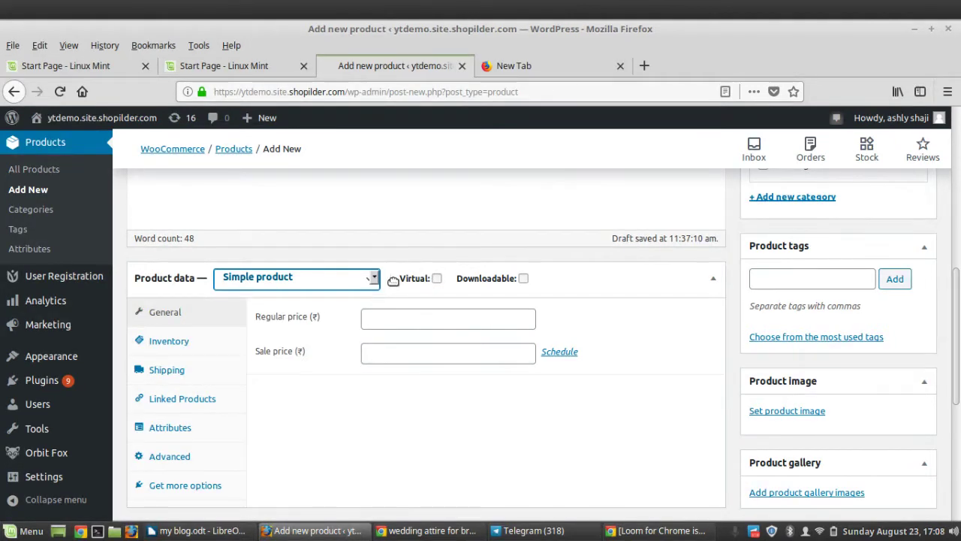
mouse_move(494, 271)
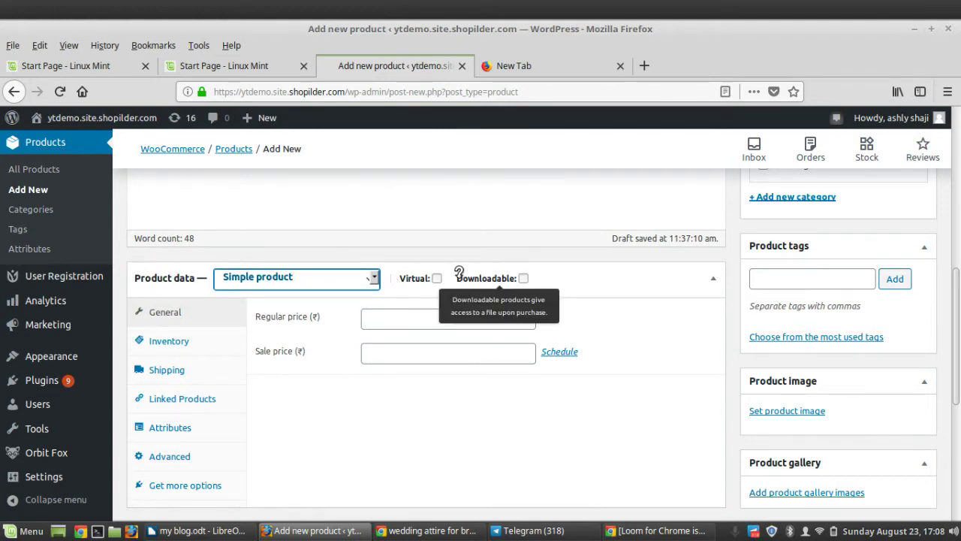
mouse_move(419, 275)
click(341, 280)
click(337, 324)
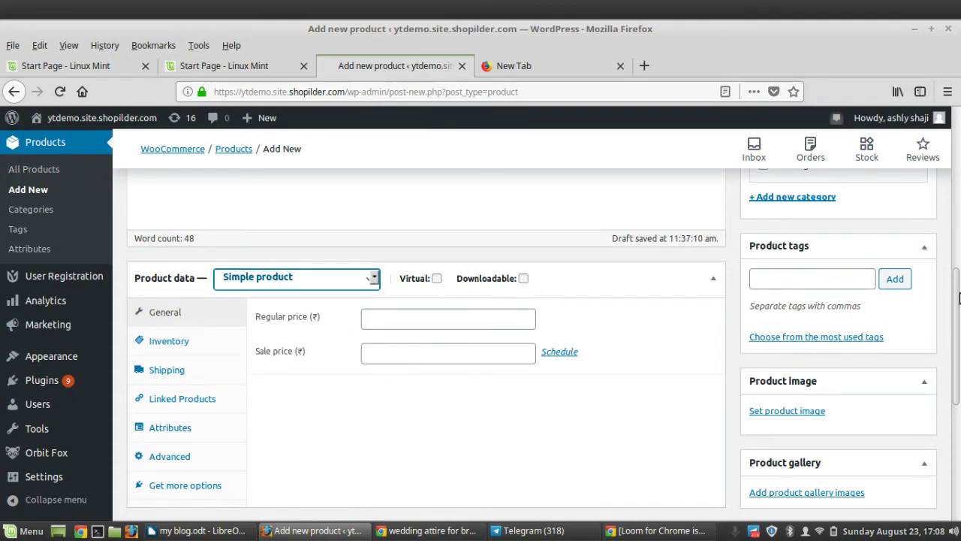
Step: Set the product's regular price to 35000 and its sale price to 28500 rupees
scroll(957, 285, up, 2)
scroll(958, 308, down, 4)
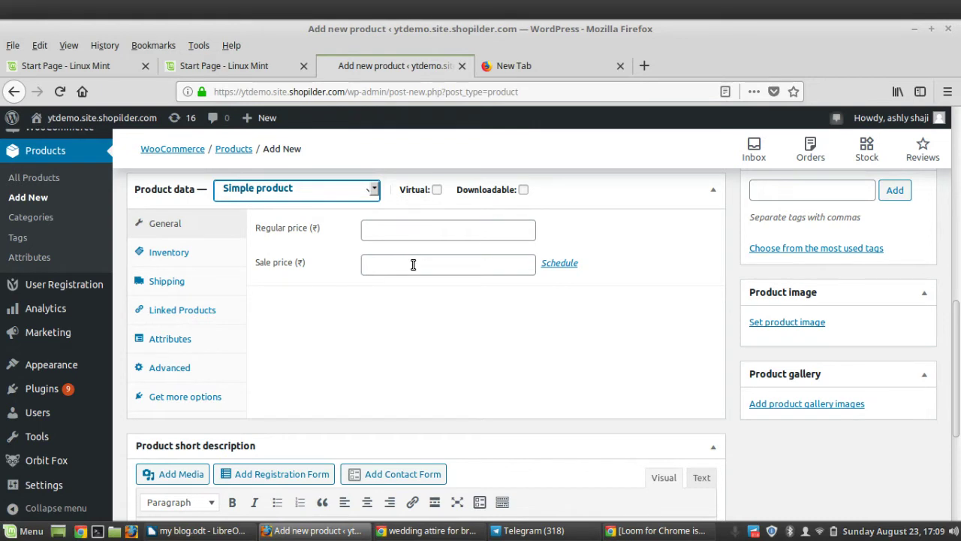
click(413, 228)
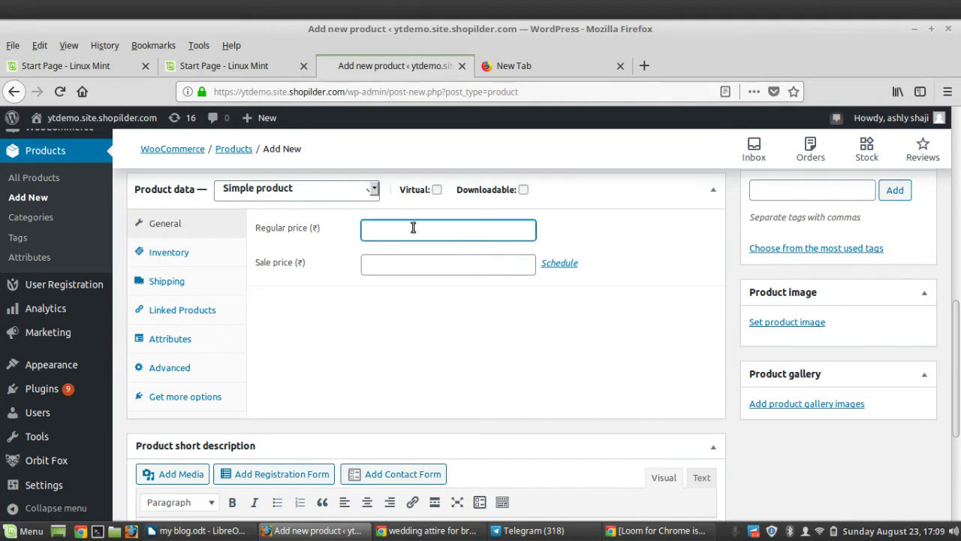
text(35000)
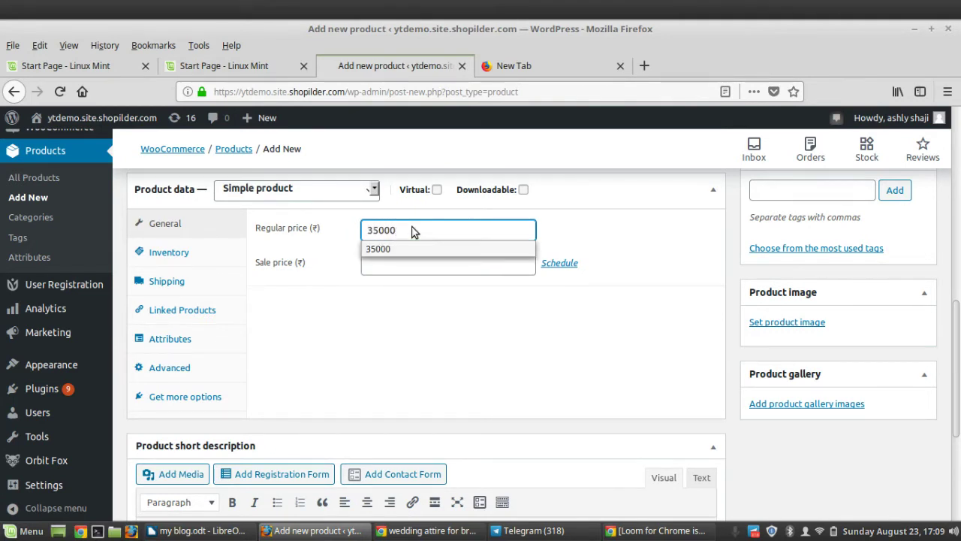
click(418, 249)
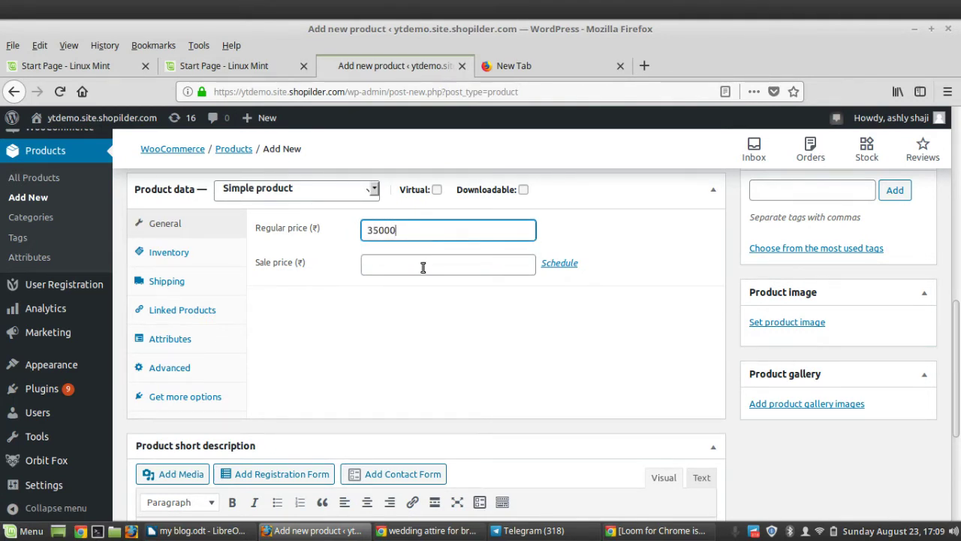
click(422, 267)
text(2)
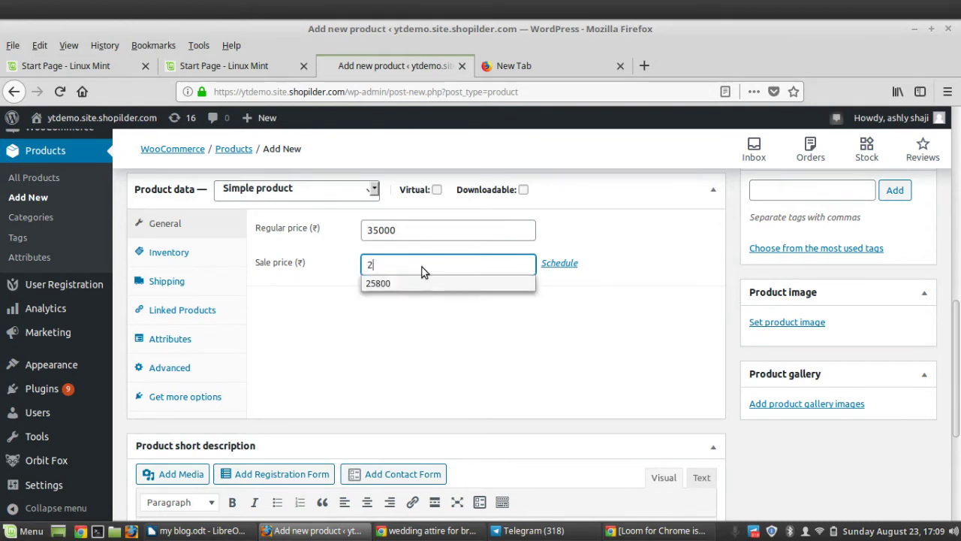
text(8500)
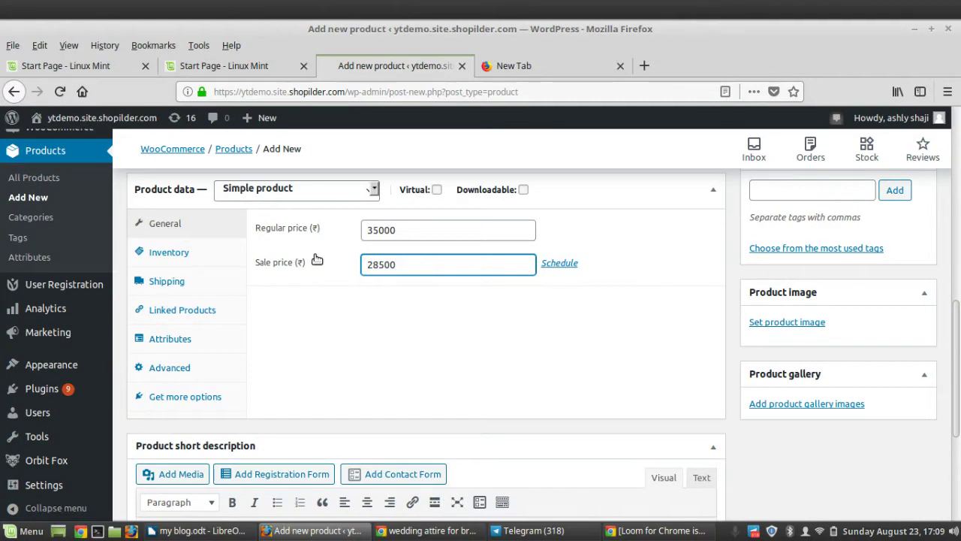
Step: Enable stock management at product level in the inventory settings and set the stock quantity to 3
click(190, 261)
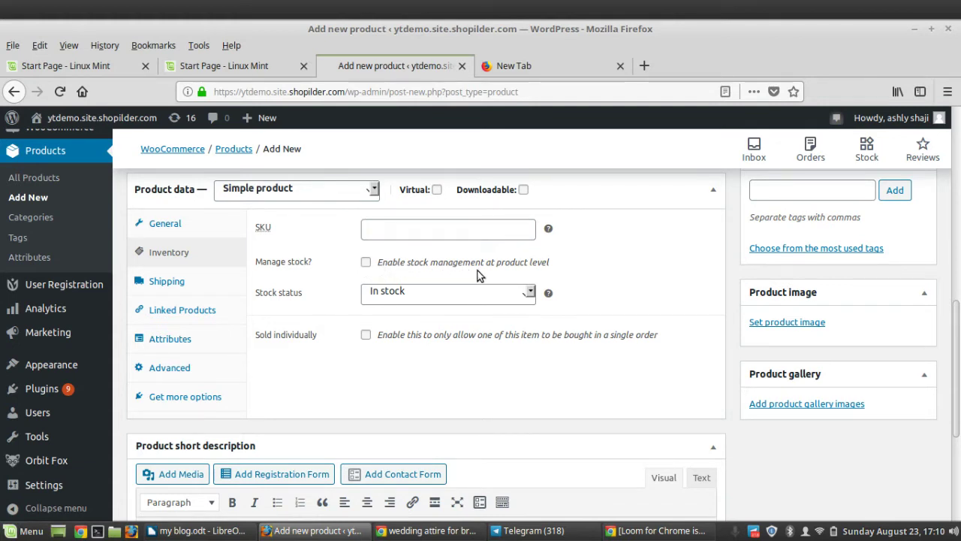
click(365, 263)
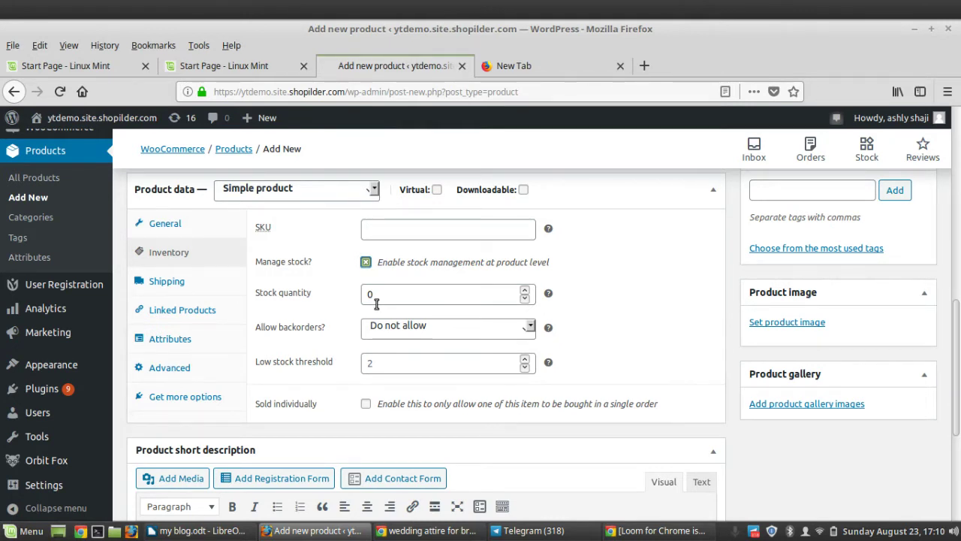
click(524, 291)
click(525, 290)
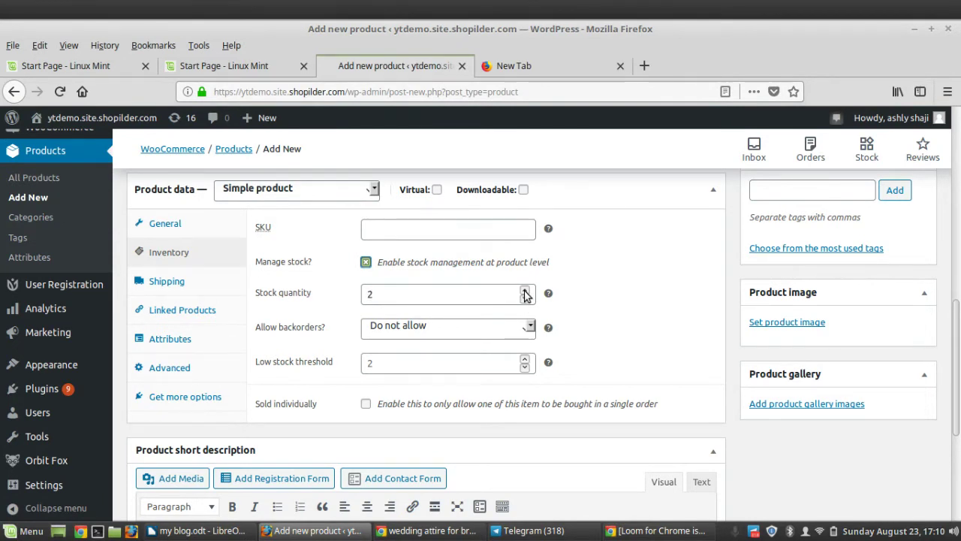
click(525, 290)
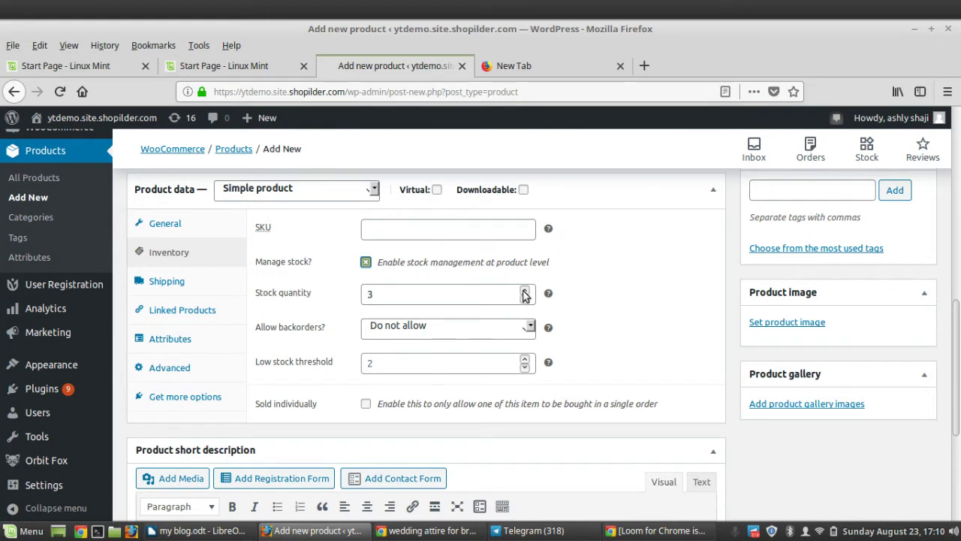
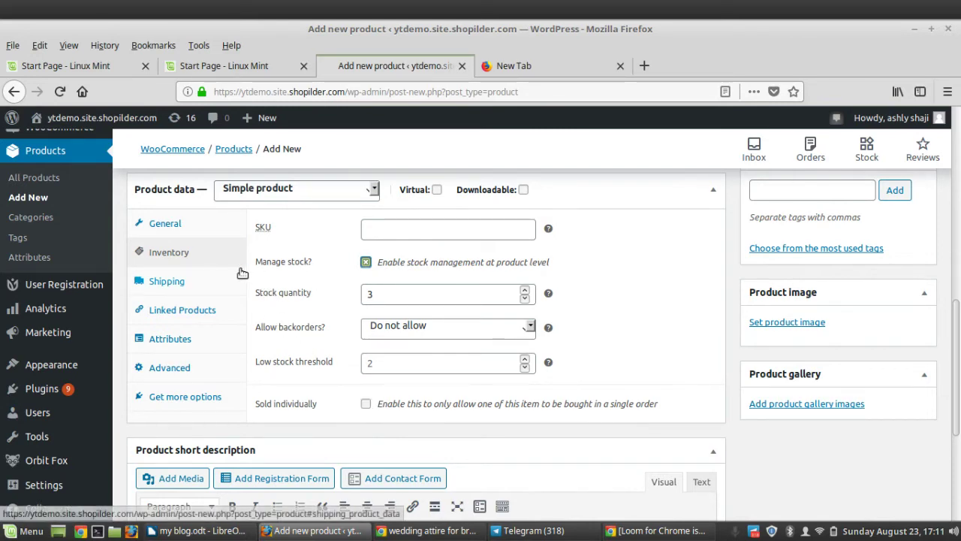
Step: Examine the product's shipping, linked products, attributes and advanced settings
click(157, 285)
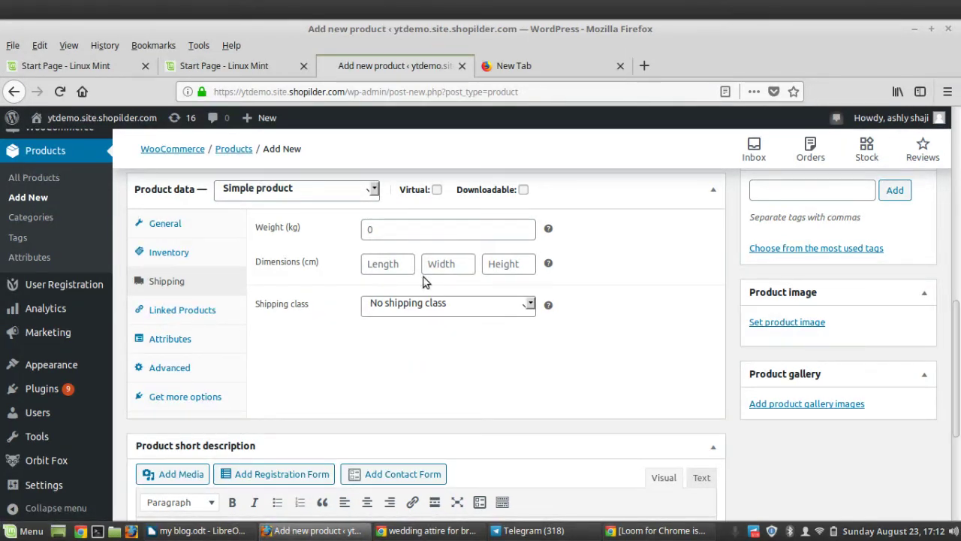
click(405, 230)
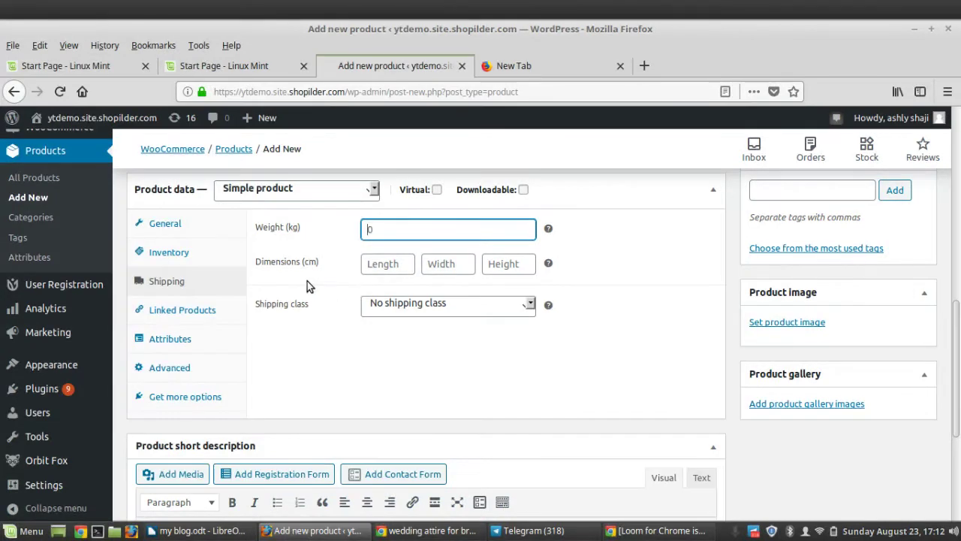
click(179, 315)
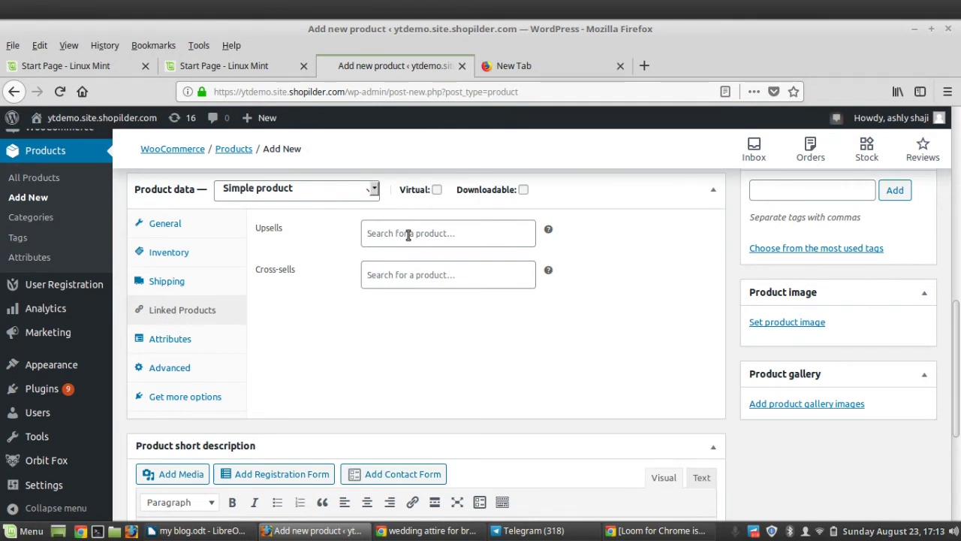
click(414, 276)
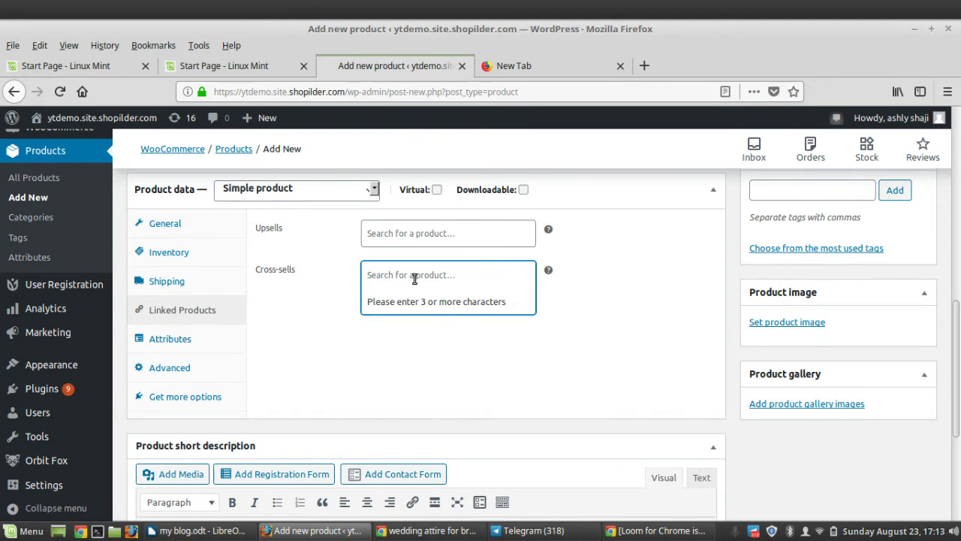
click(311, 302)
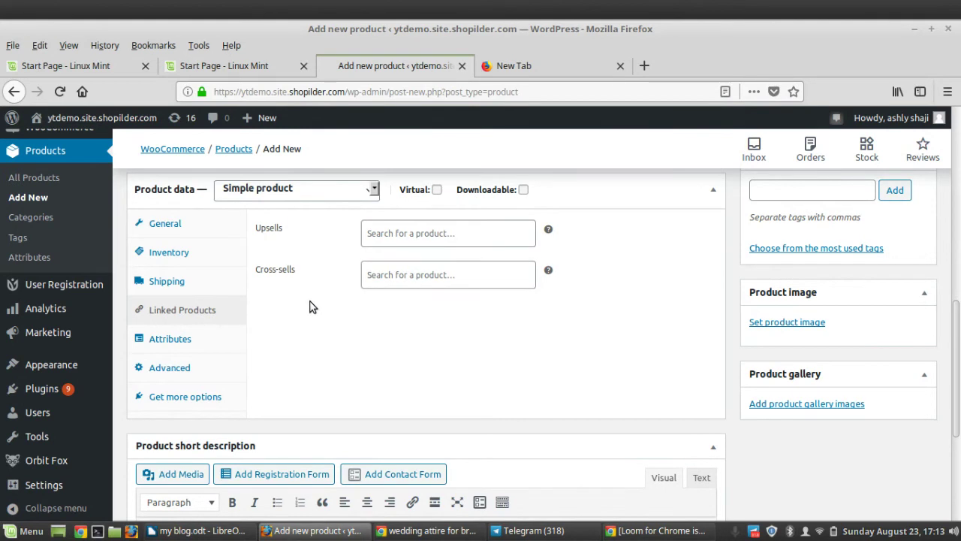
click(193, 340)
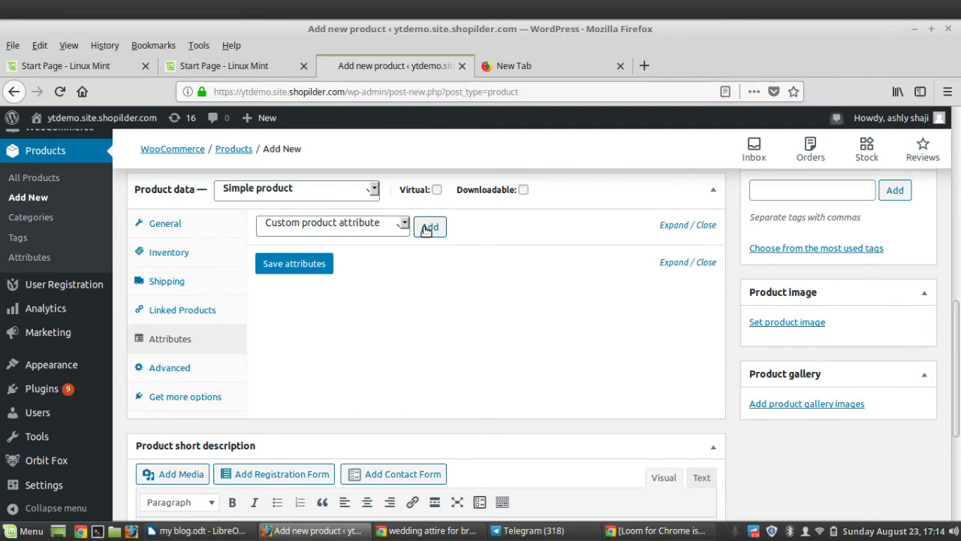
click(179, 370)
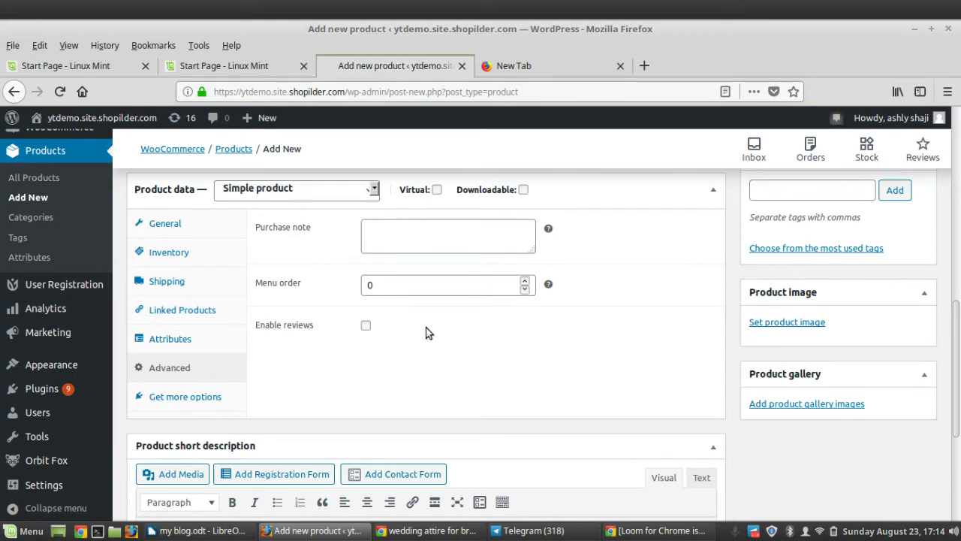
Step: Enable reviews for the product in its advanced data and look over the product category and tag options
click(366, 327)
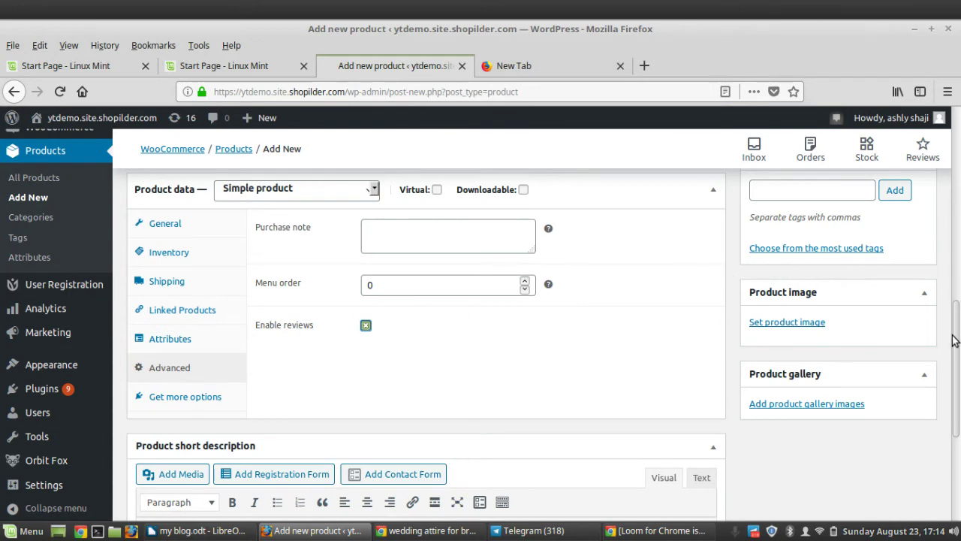
mouse_move(953, 340)
mouse_down()
mouse_move(959, 417)
mouse_move(958, 306)
mouse_move(958, 333)
mouse_up()
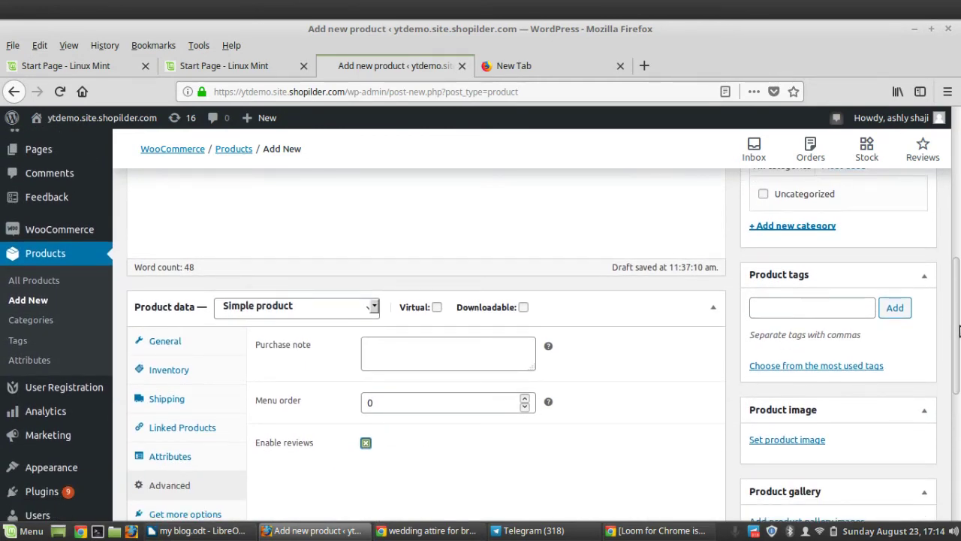
drag(956, 298, 955, 269)
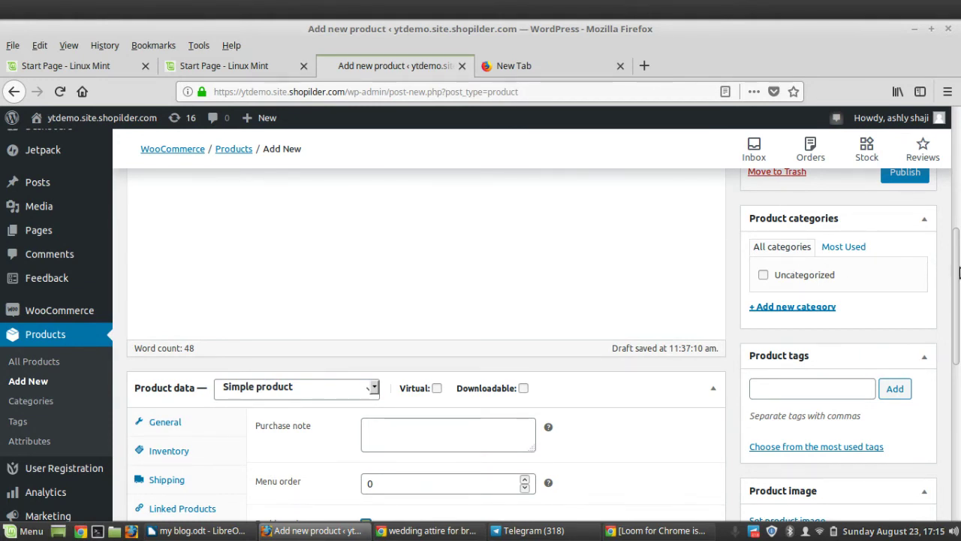
scroll(959, 275, up, 2)
scroll(959, 300, down, 3)
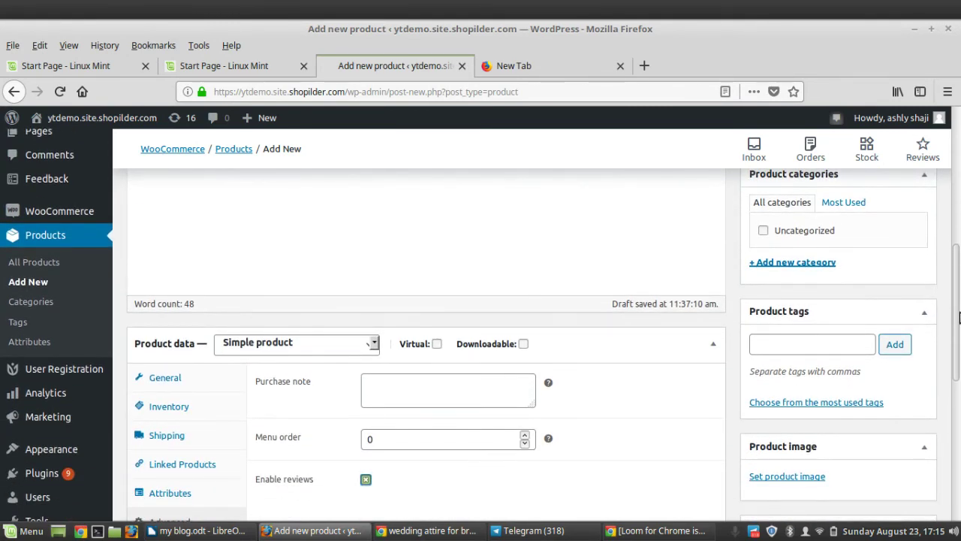
scroll(959, 317, down, 1)
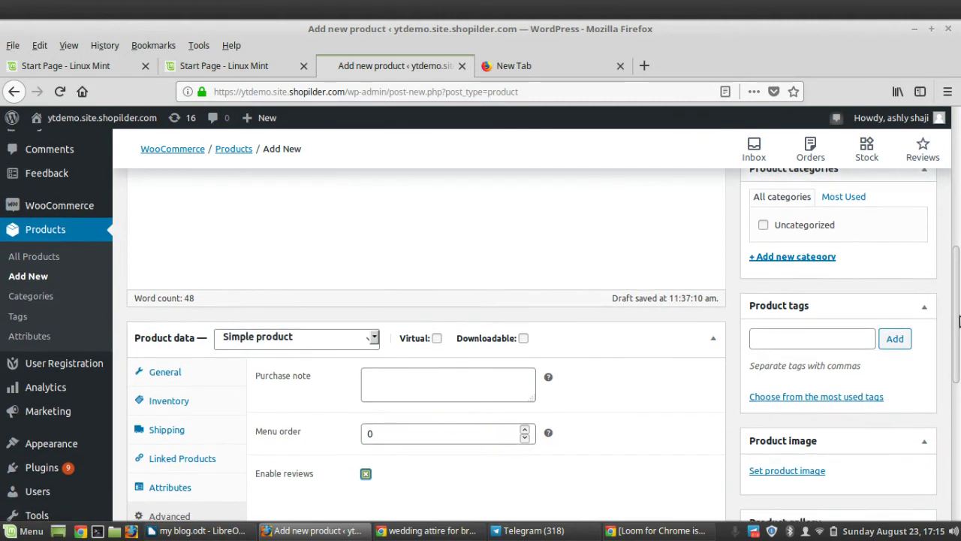
scroll(959, 324, down, 1)
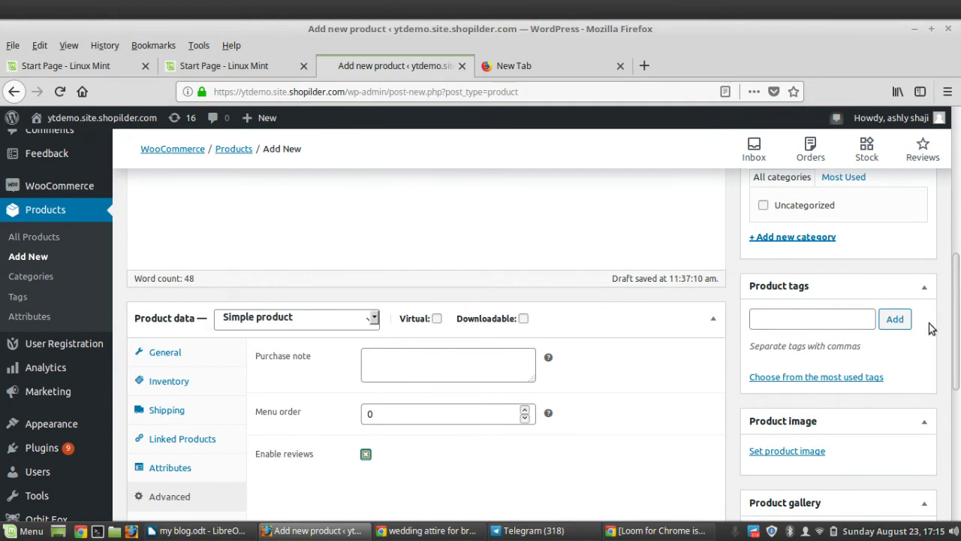
Step: Set weddingmain.jpg from the media library as the product image
scroll(959, 332, down, 3)
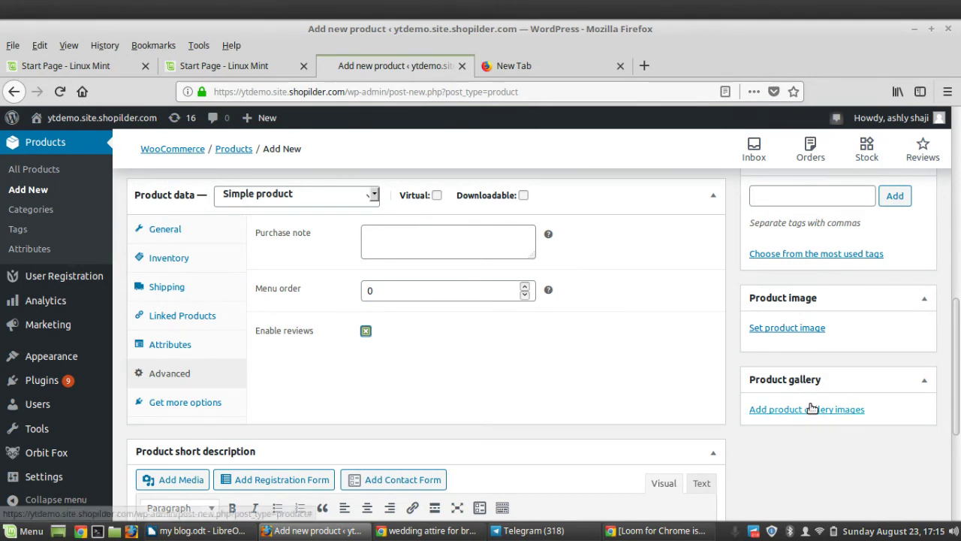
click(793, 329)
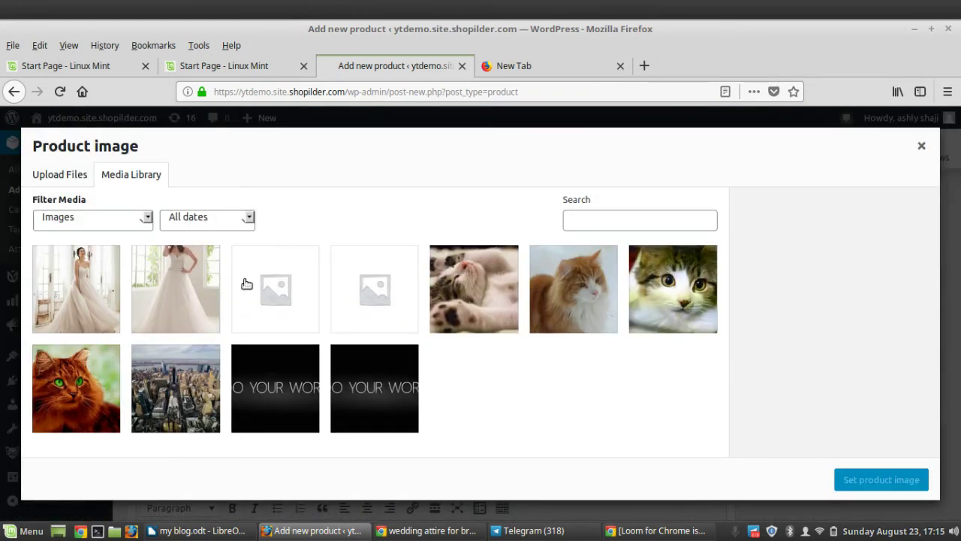
click(186, 280)
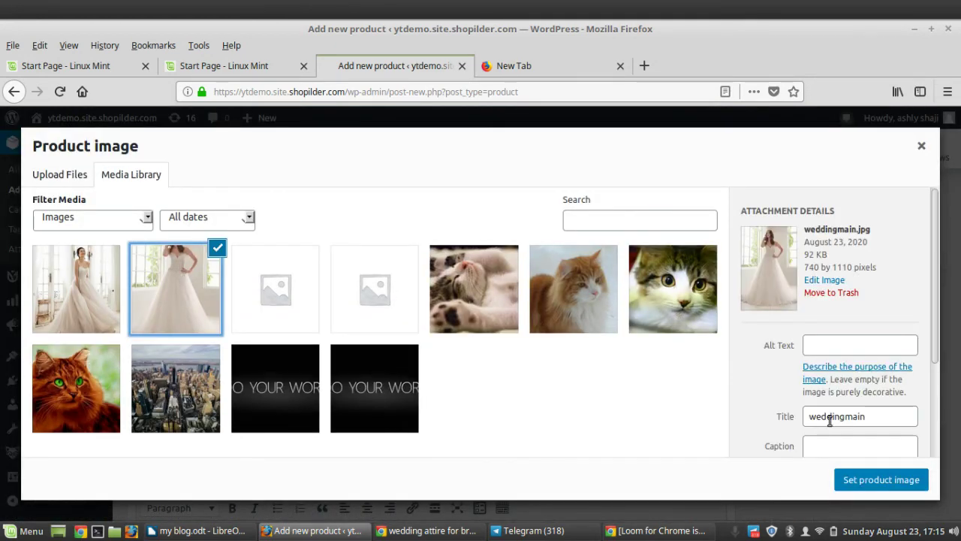
click(881, 480)
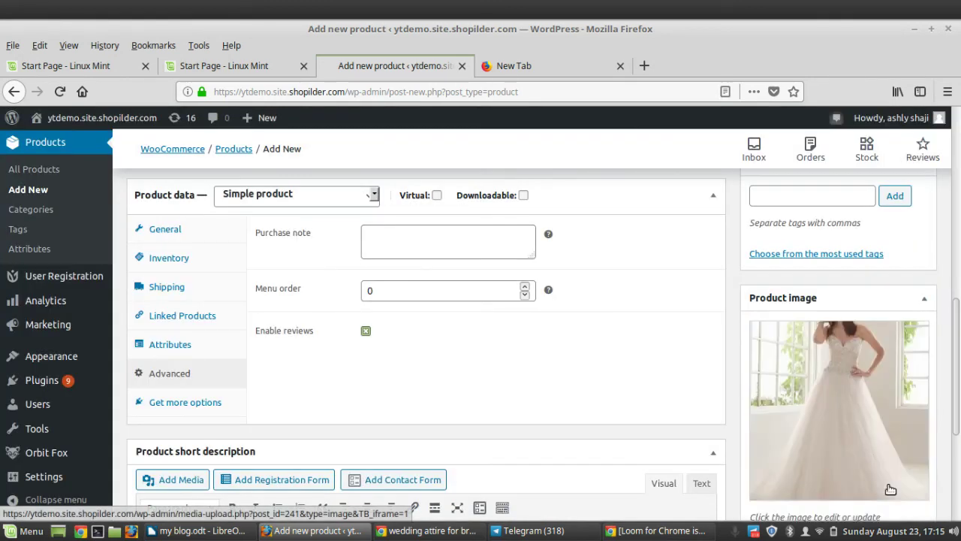
Step: Add weddingsub.jpeg from the media library to the product gallery
scroll(959, 401, down, 3)
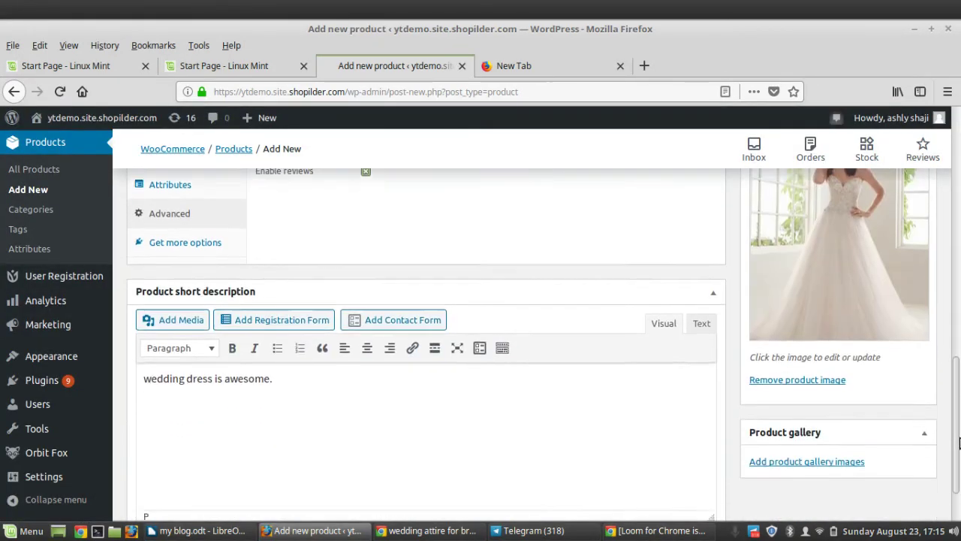
click(800, 391)
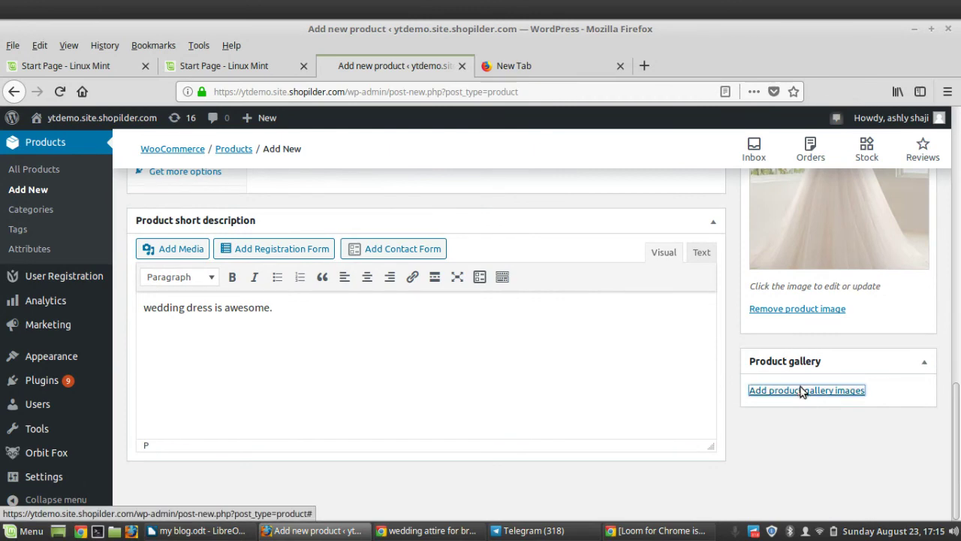
click(78, 280)
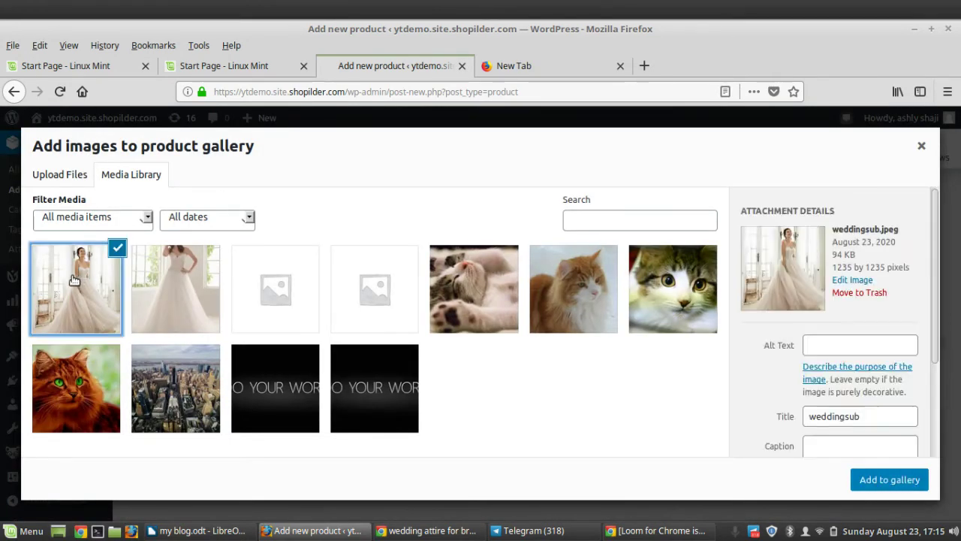
click(890, 479)
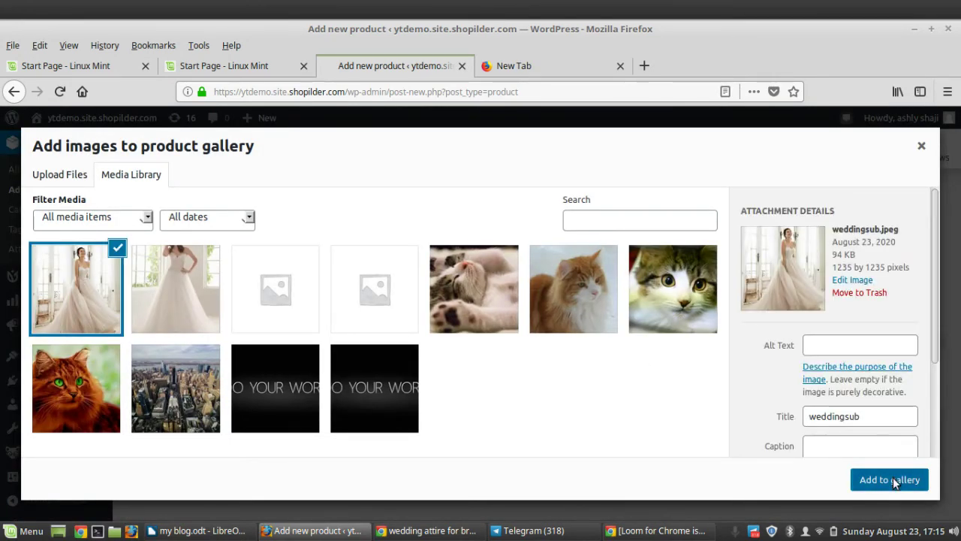
Step: Review the catalog visibility options, leaving Shop and search results selected, and publish the Wedding Attire product
drag(959, 466, 949, 302)
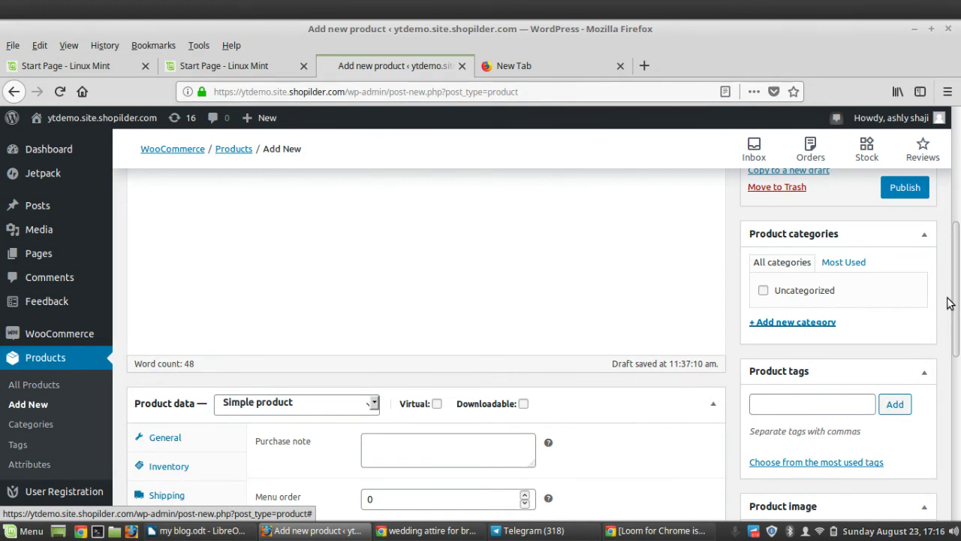
scroll(954, 225, up, 5)
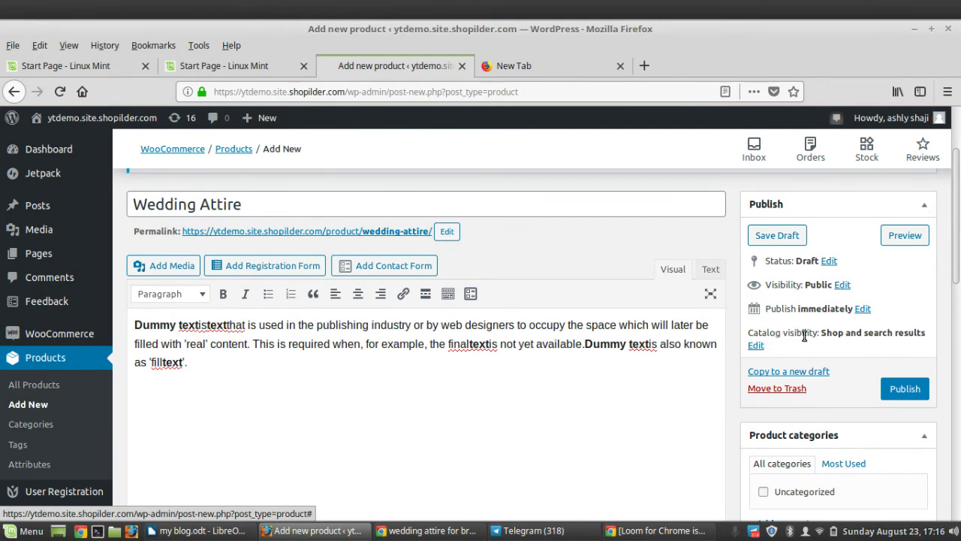
click(755, 345)
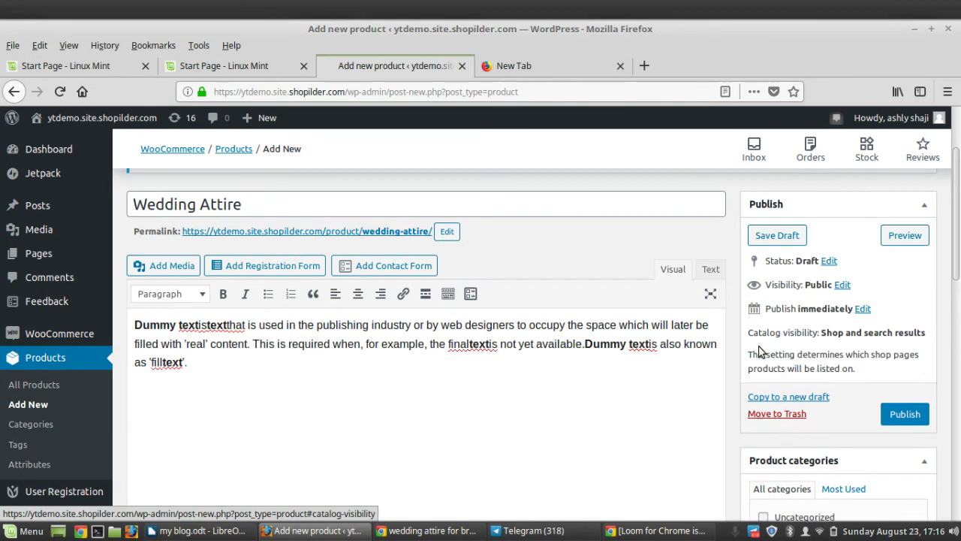
scroll(958, 248, down, 5)
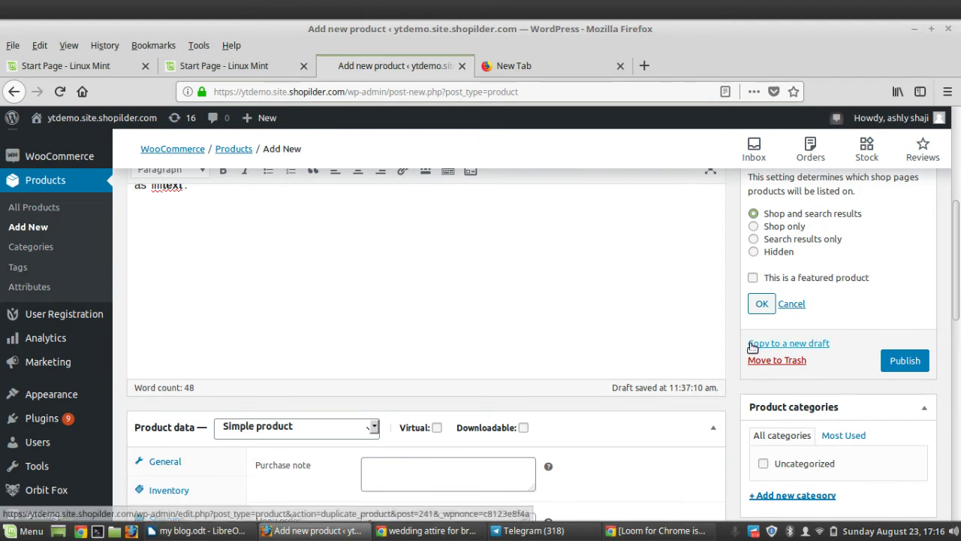
click(802, 346)
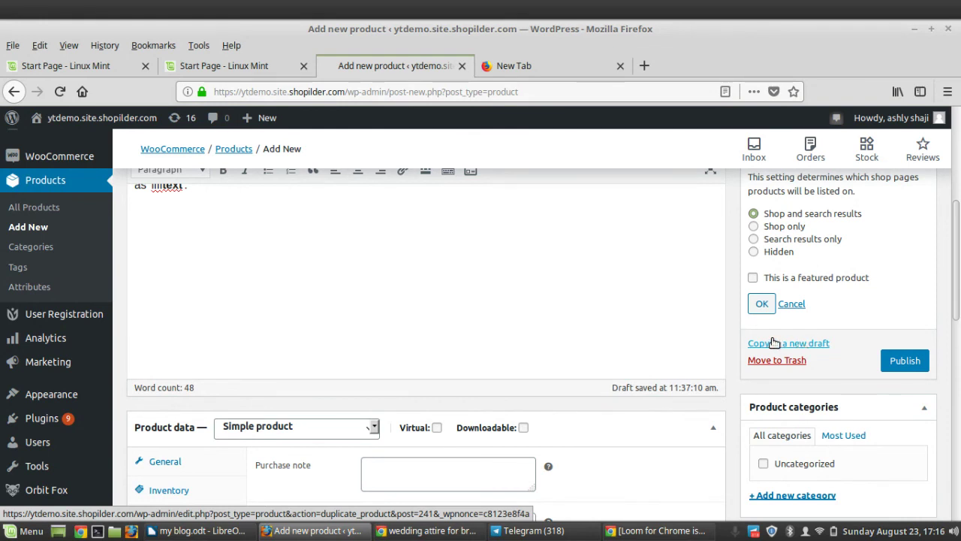
click(904, 362)
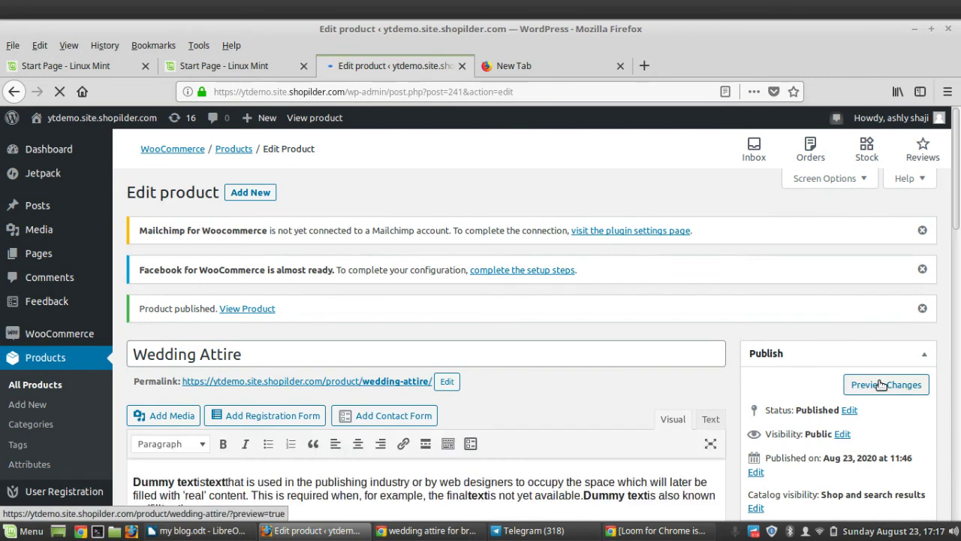
Step: Preview the published Wedding Attire page and examine its images, prices, short description, stock, cart option and full description
click(879, 383)
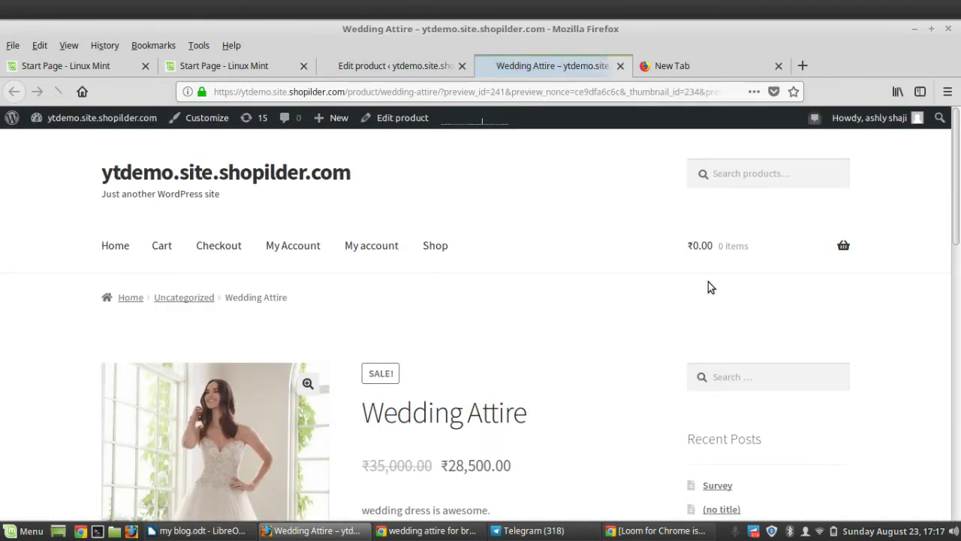
scroll(250, 269, down, 5)
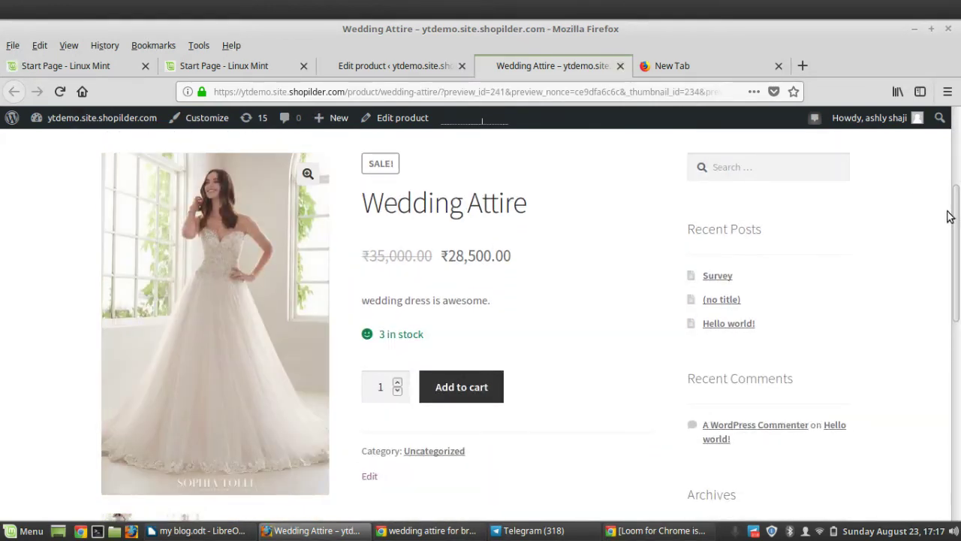
scroll(953, 248, up, 1)
scroll(958, 259, down, 3)
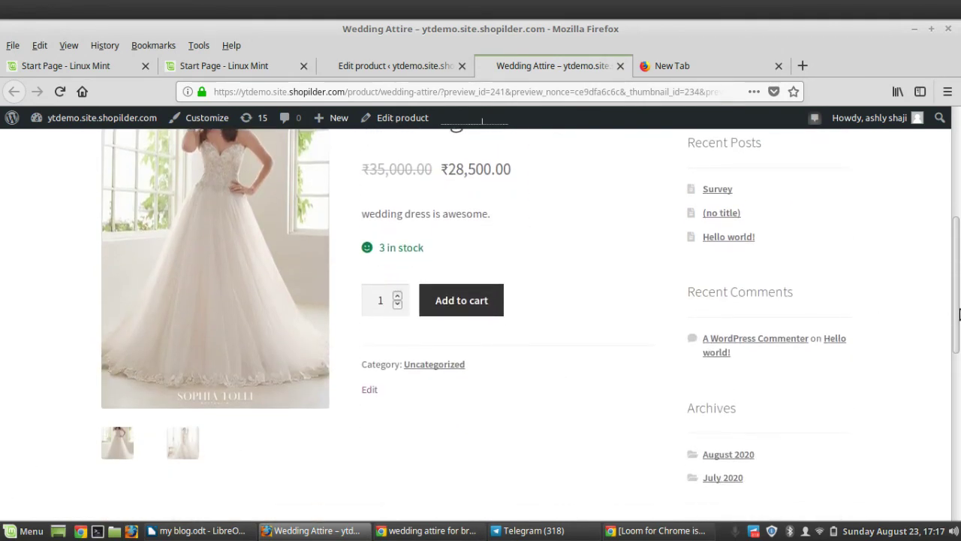
scroll(958, 256, up, 3)
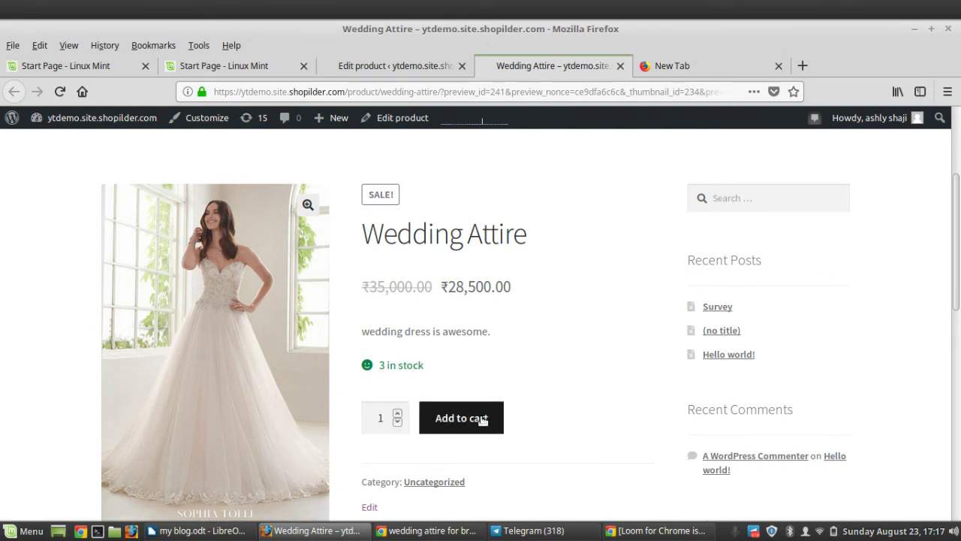
scroll(959, 225, up, 1)
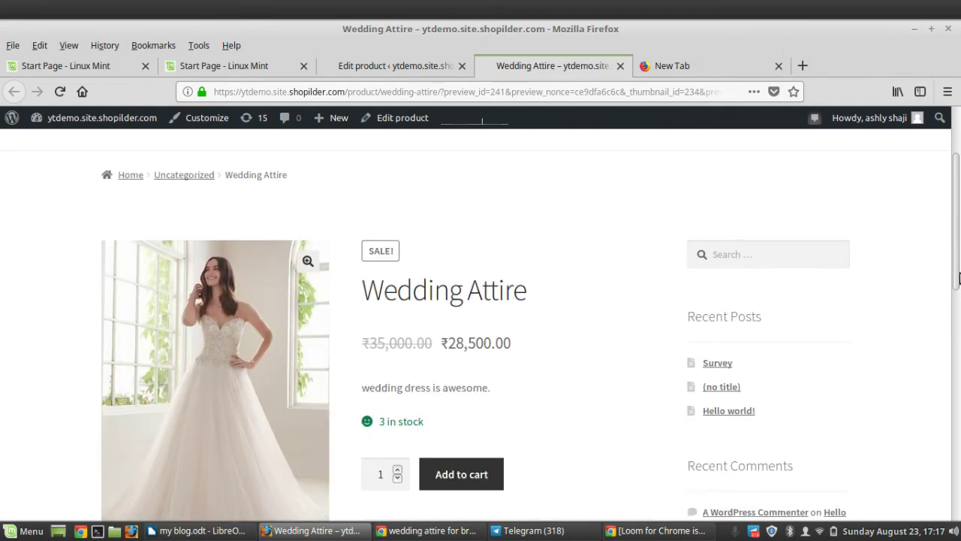
drag(959, 239, 959, 335)
scroll(706, 450, down, 3)
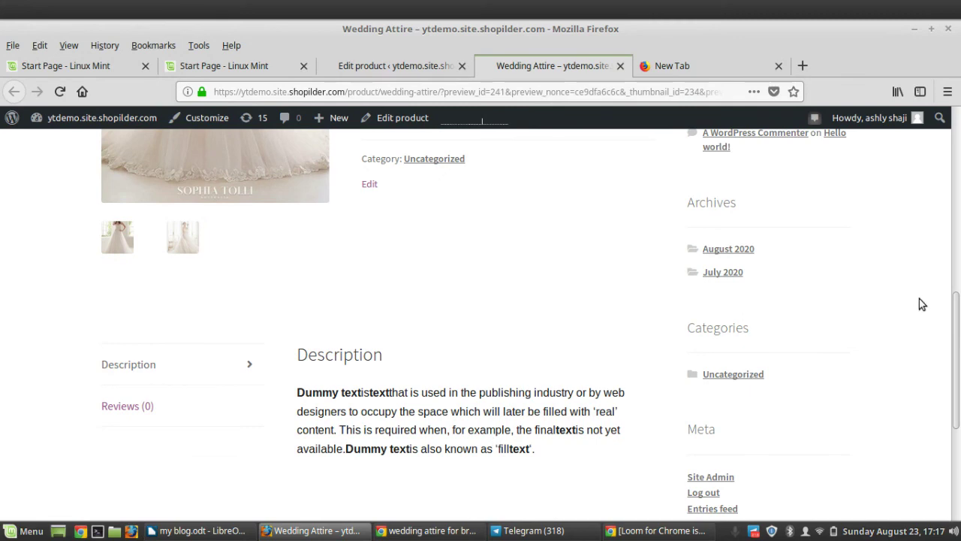
drag(959, 325, 959, 255)
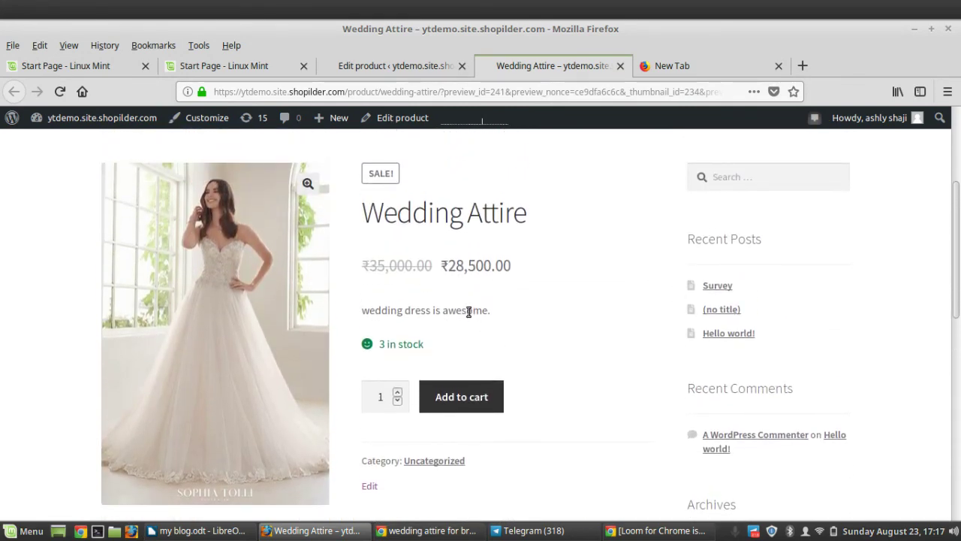